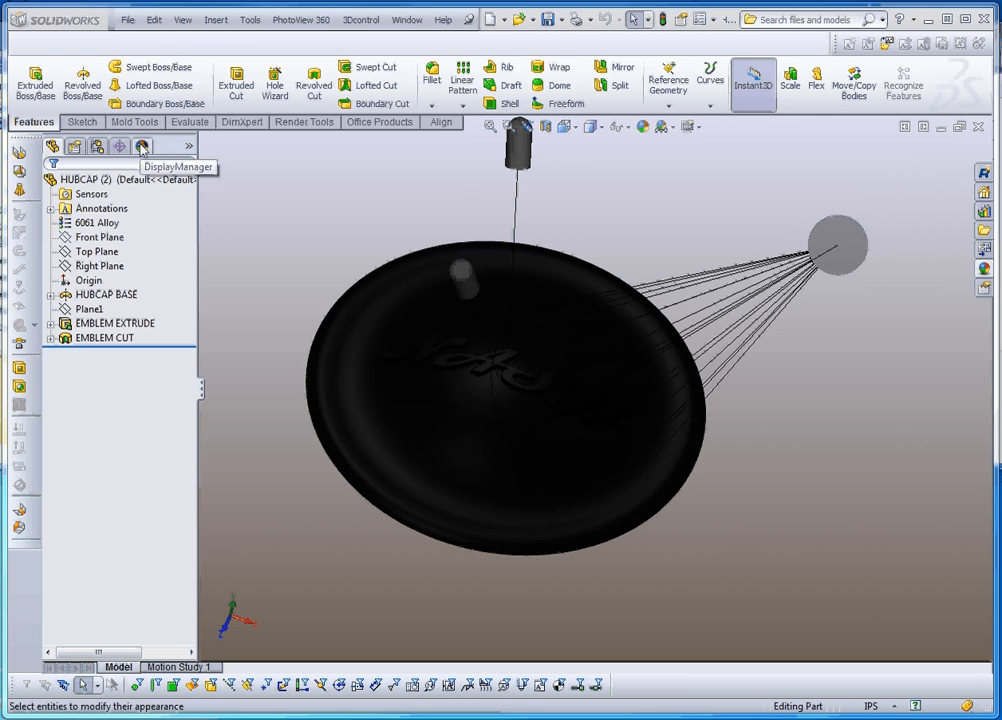
Step: Apply the red medium gloss plastic appearance to the entire hubcap part
click(142, 148)
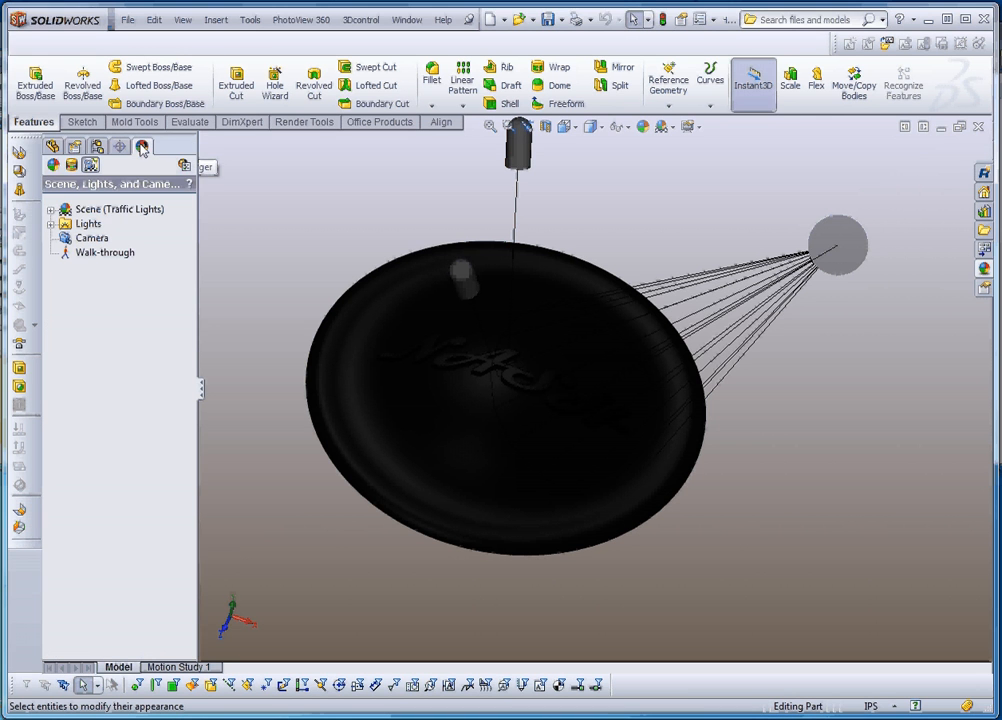
click(53, 165)
click(66, 230)
right_click(66, 230)
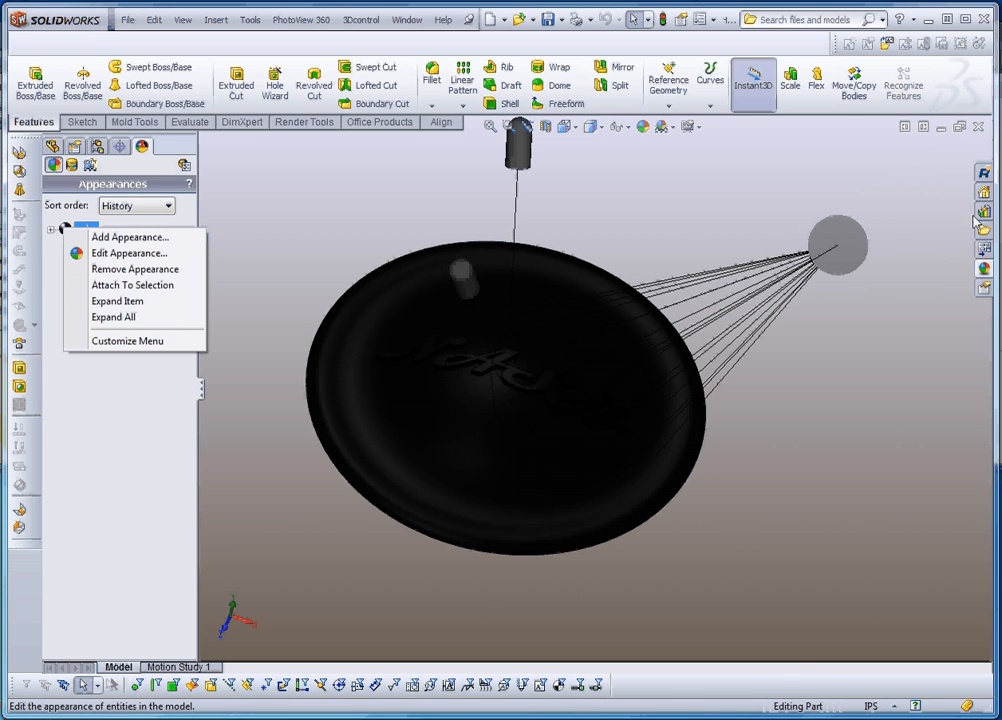
click(985, 269)
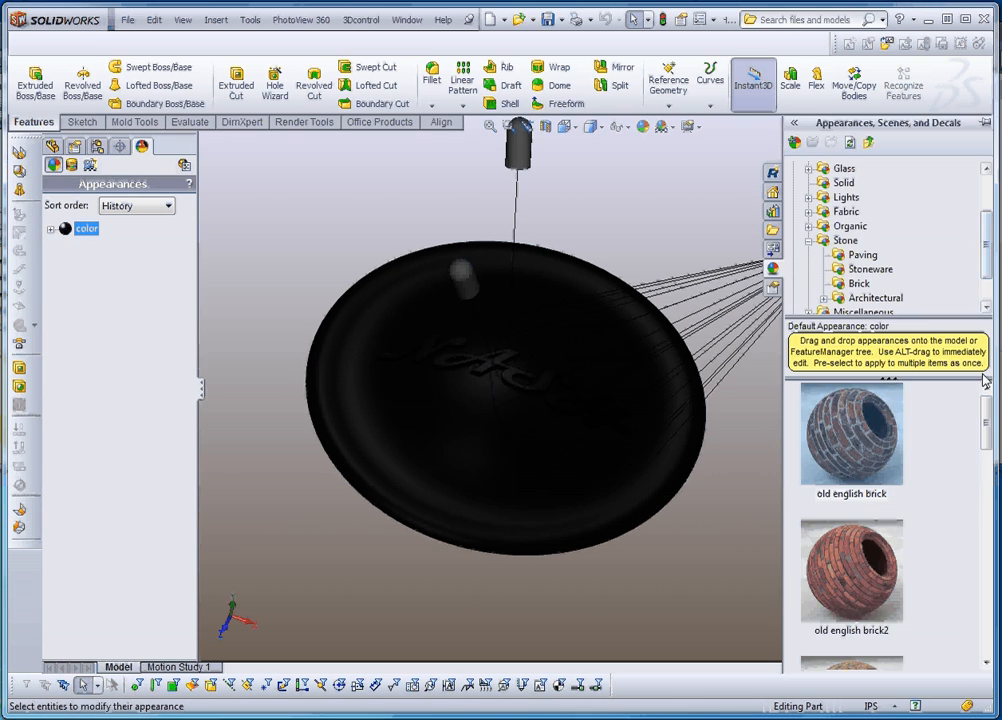
drag(987, 273, 987, 216)
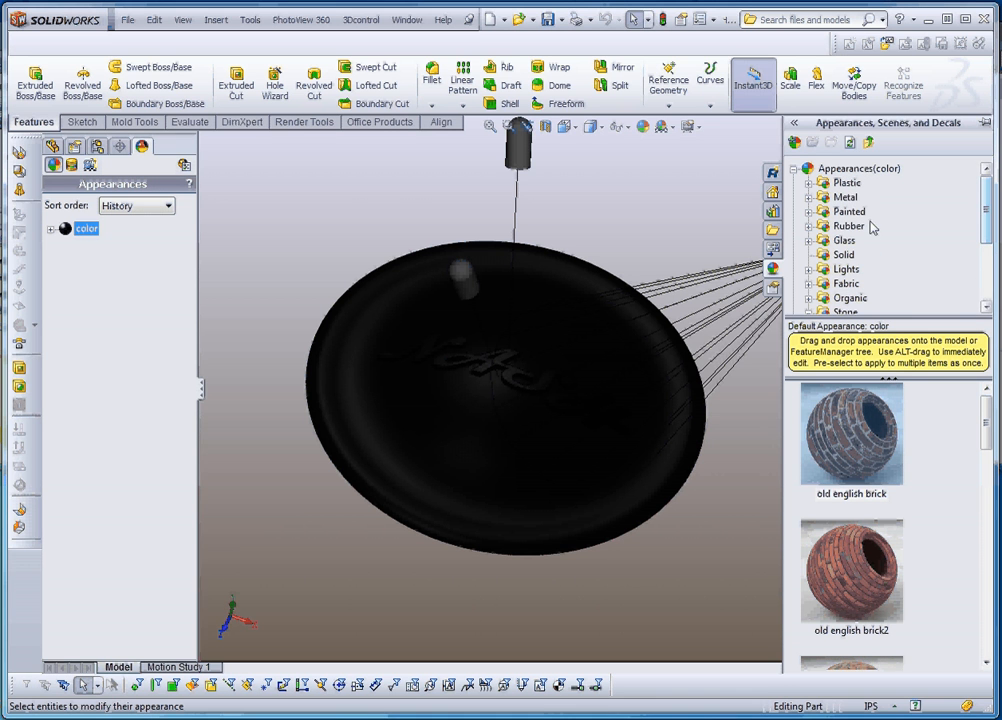
click(809, 184)
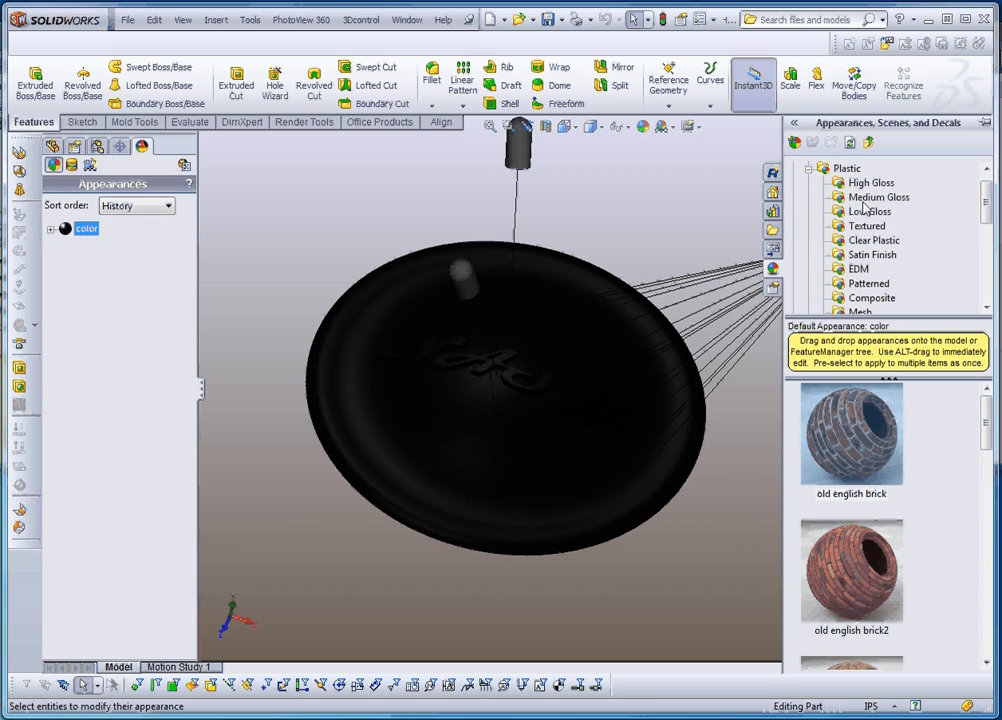
click(853, 198)
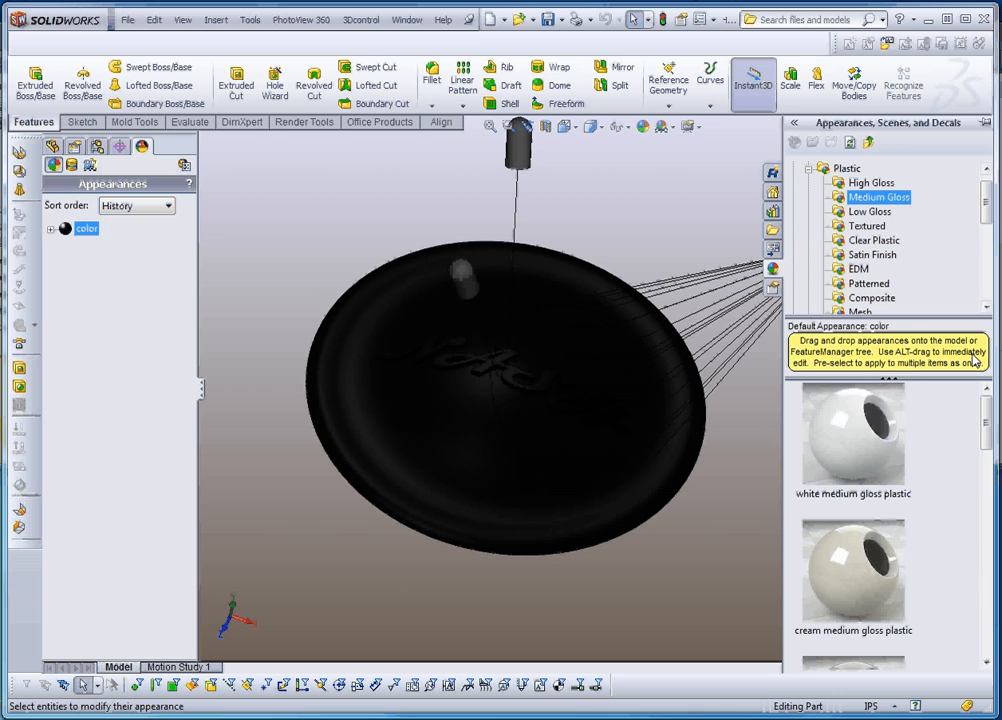
drag(986, 425, 974, 567)
drag(887, 541, 543, 471)
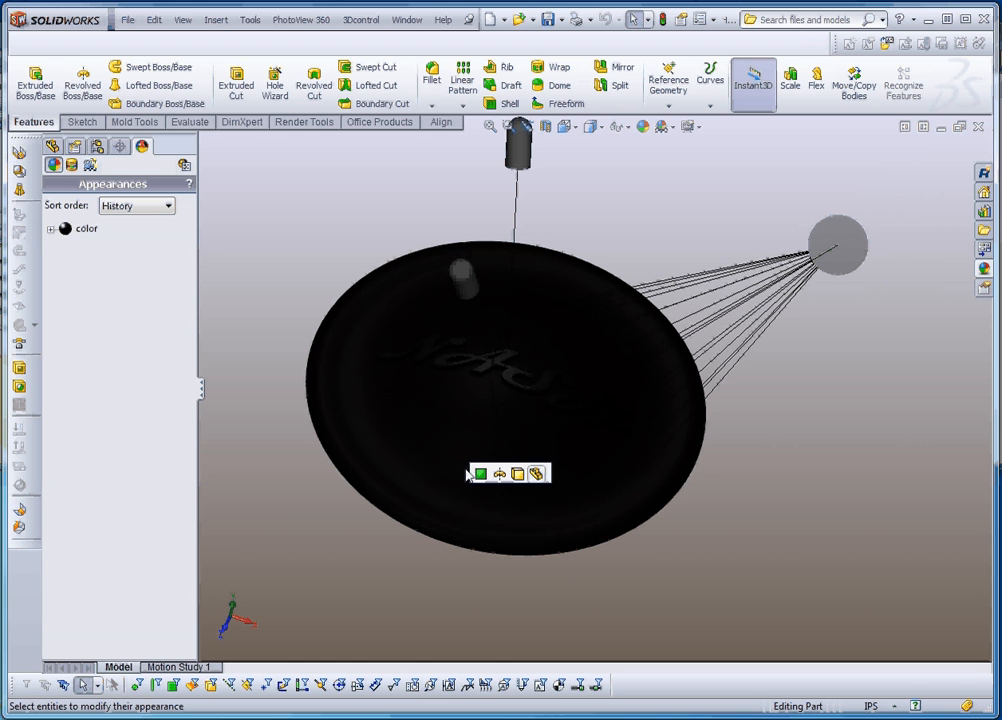
click(537, 474)
Step: Start a final render of the hubcap from an angled view, abort it and close the render windows
middle_drag(753, 501, 749, 455)
scroll(584, 417, up, 2)
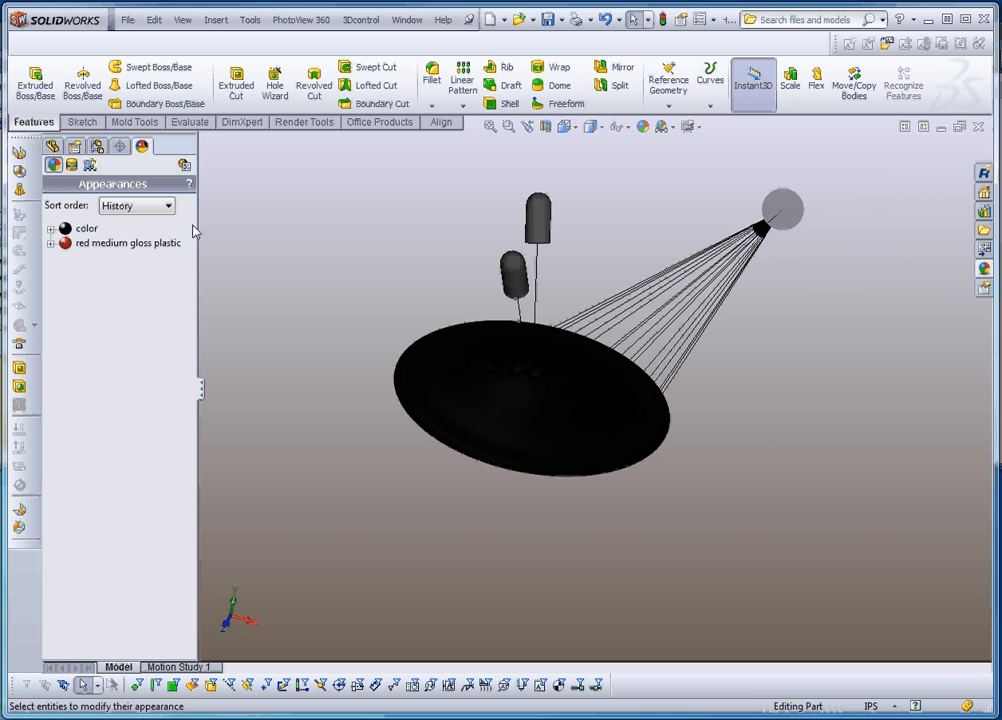
middle_drag(351, 195, 375, 280)
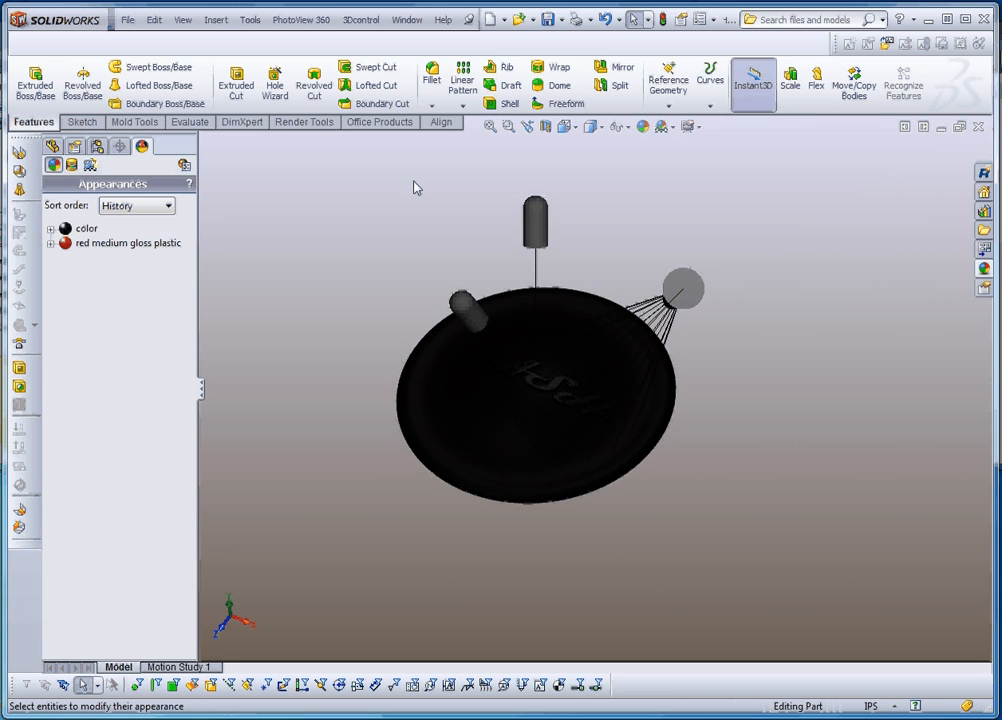
click(302, 20)
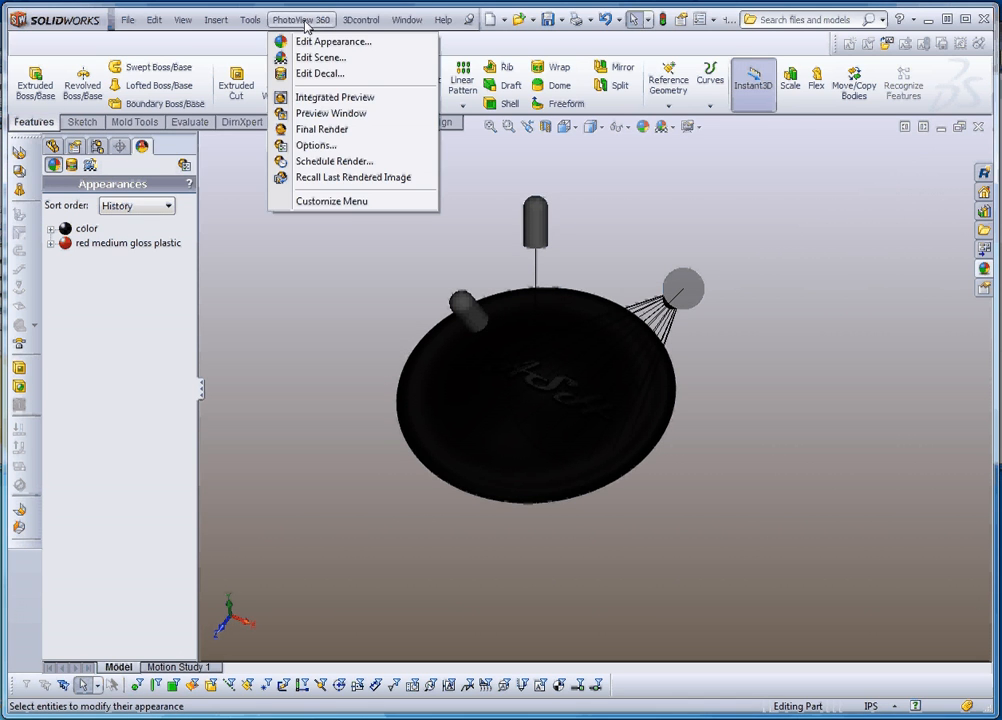
click(90, 165)
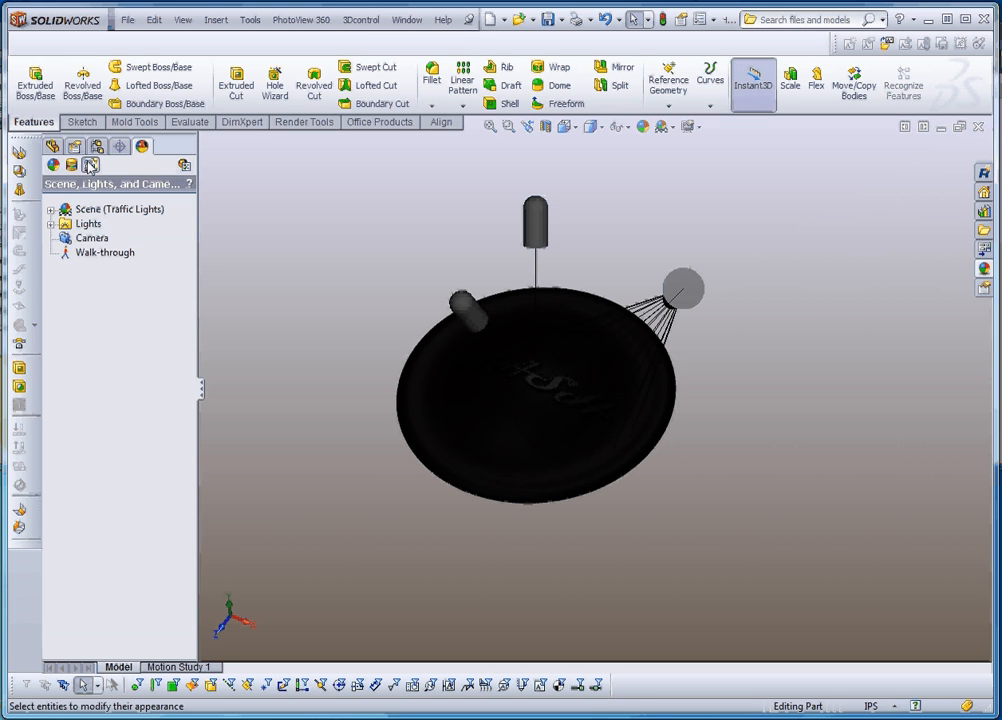
click(63, 238)
click(335, 227)
click(302, 20)
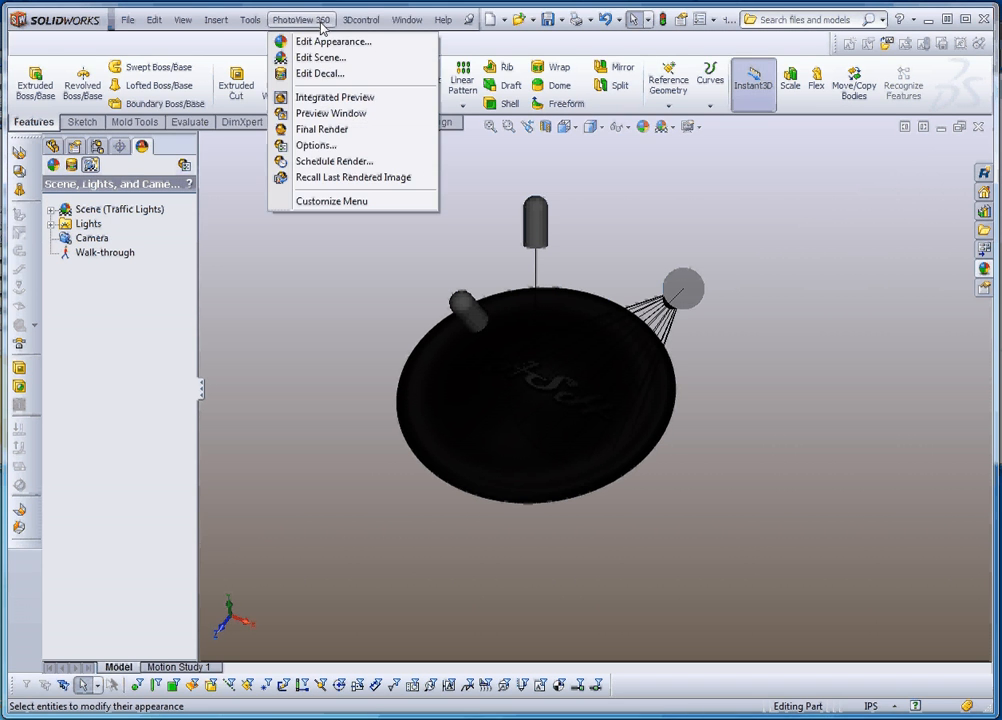
click(344, 130)
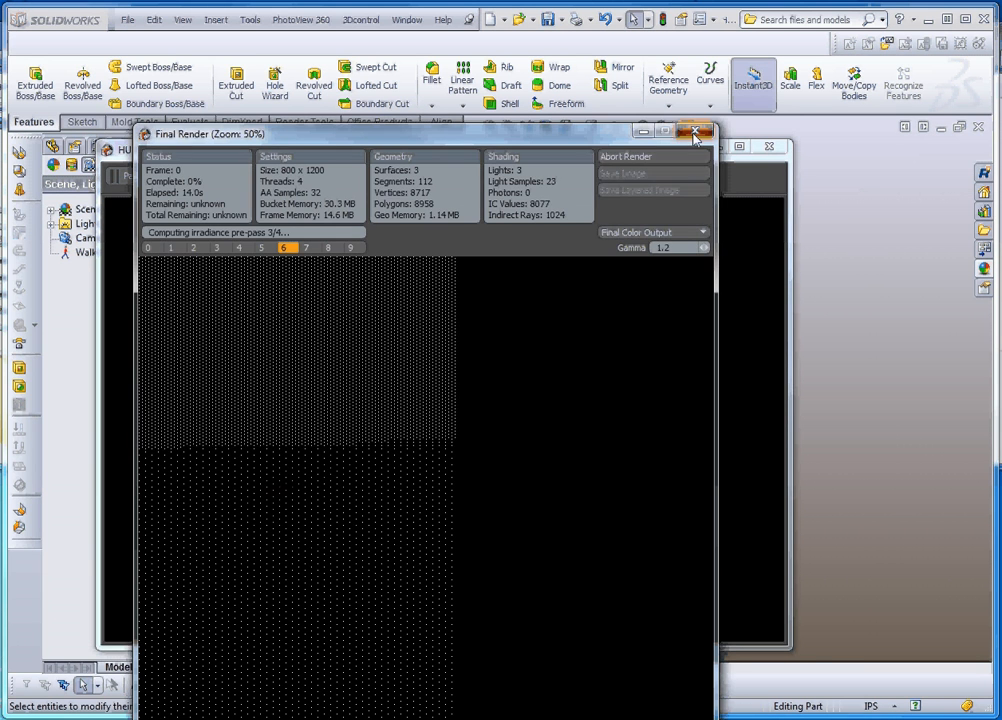
click(695, 134)
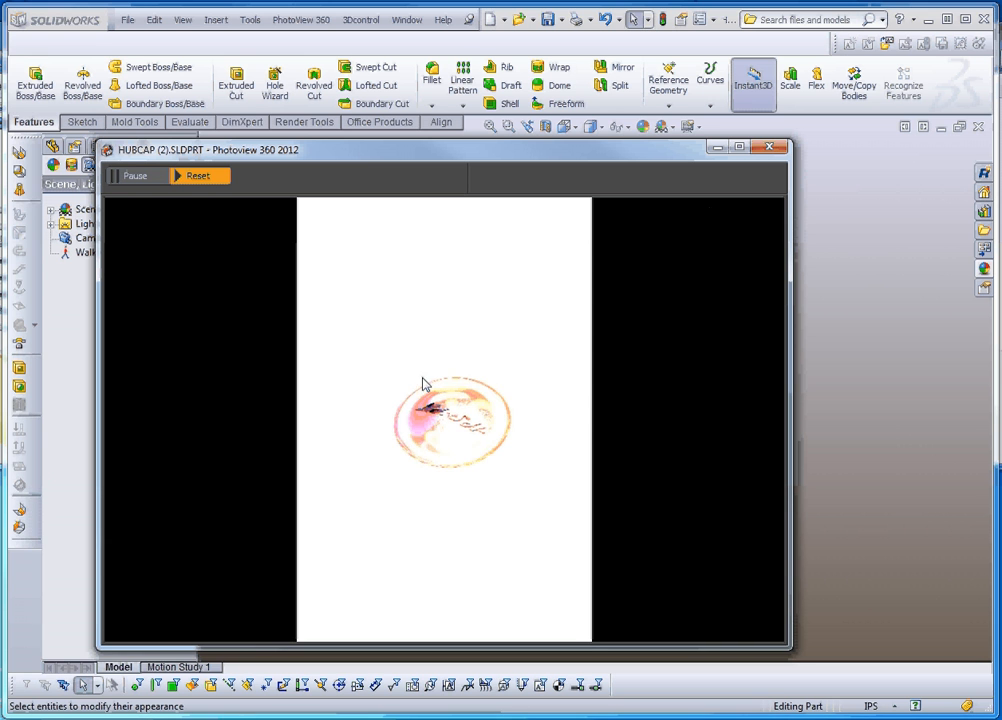
click(769, 147)
Step: Set the Directional11 light's brightness to 0.8, ambient to 0.24 and specularity to 0.45
click(50, 224)
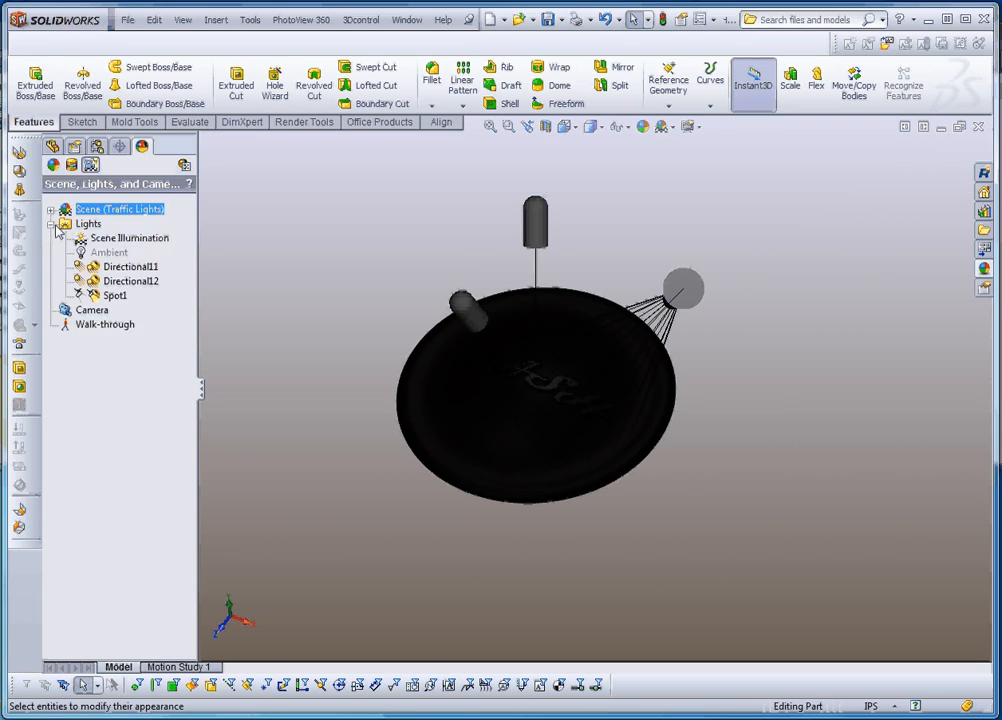
right_click(121, 268)
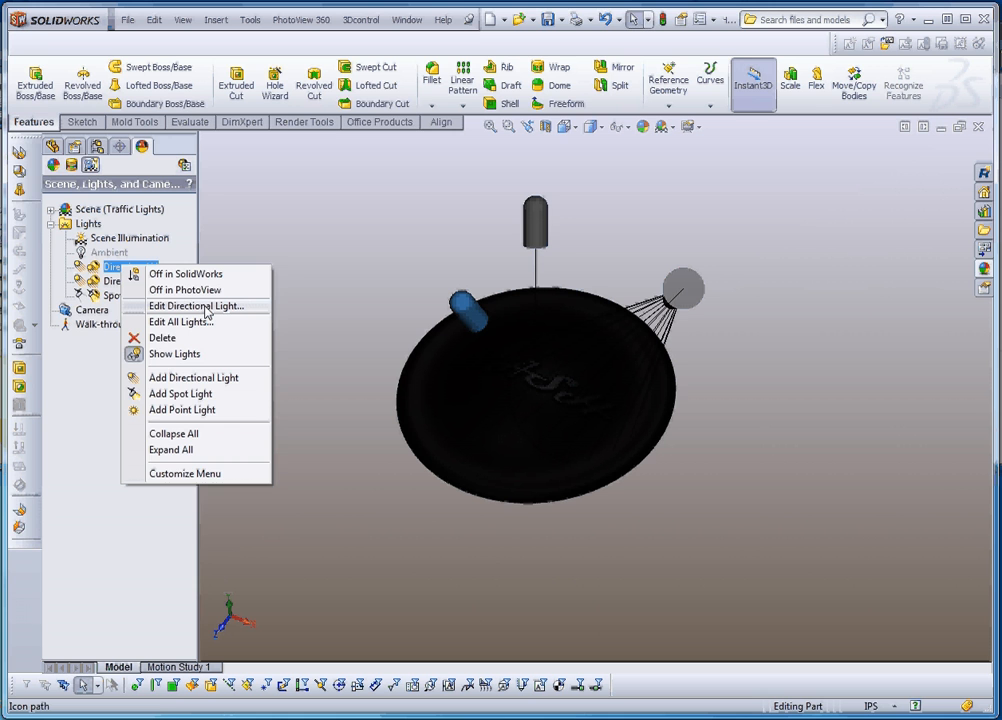
click(205, 308)
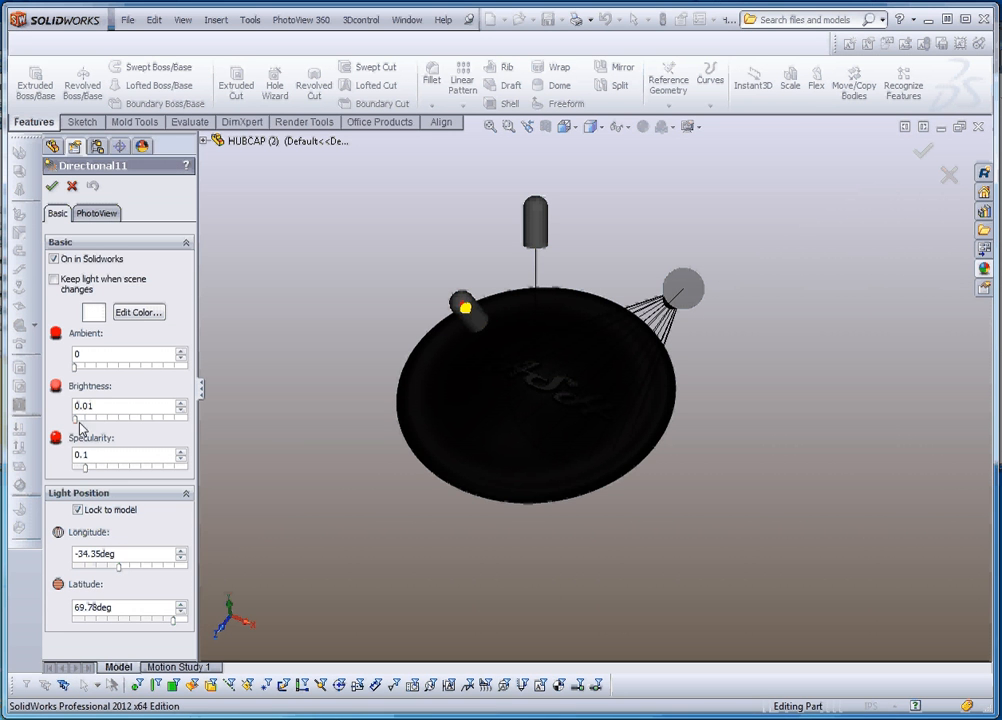
drag(76, 419, 164, 432)
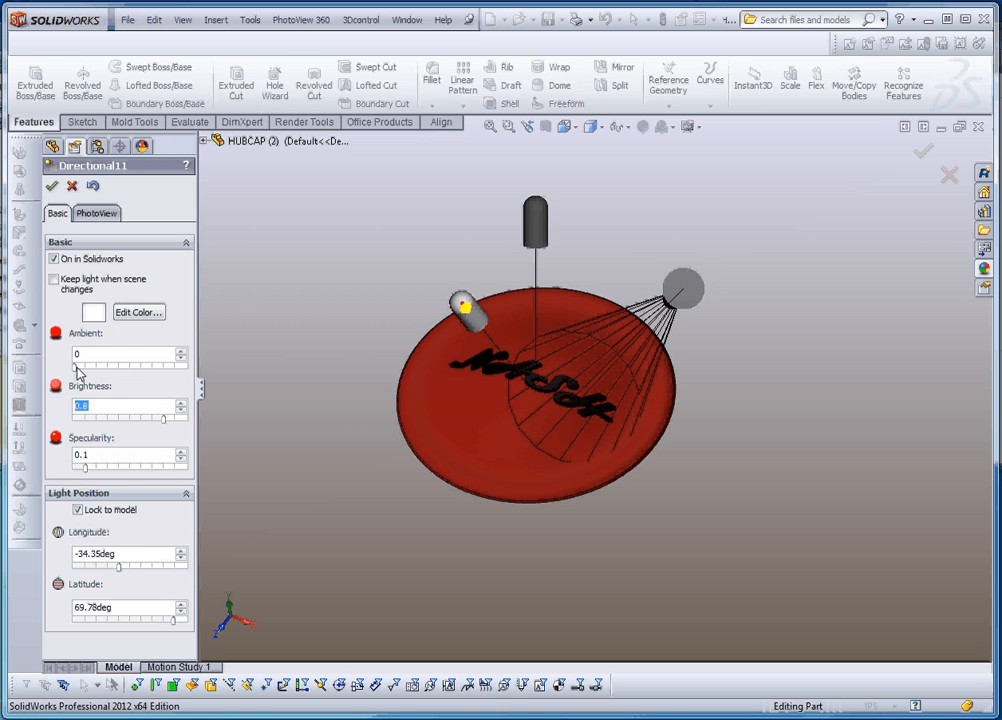
drag(77, 368, 101, 370)
drag(86, 468, 125, 468)
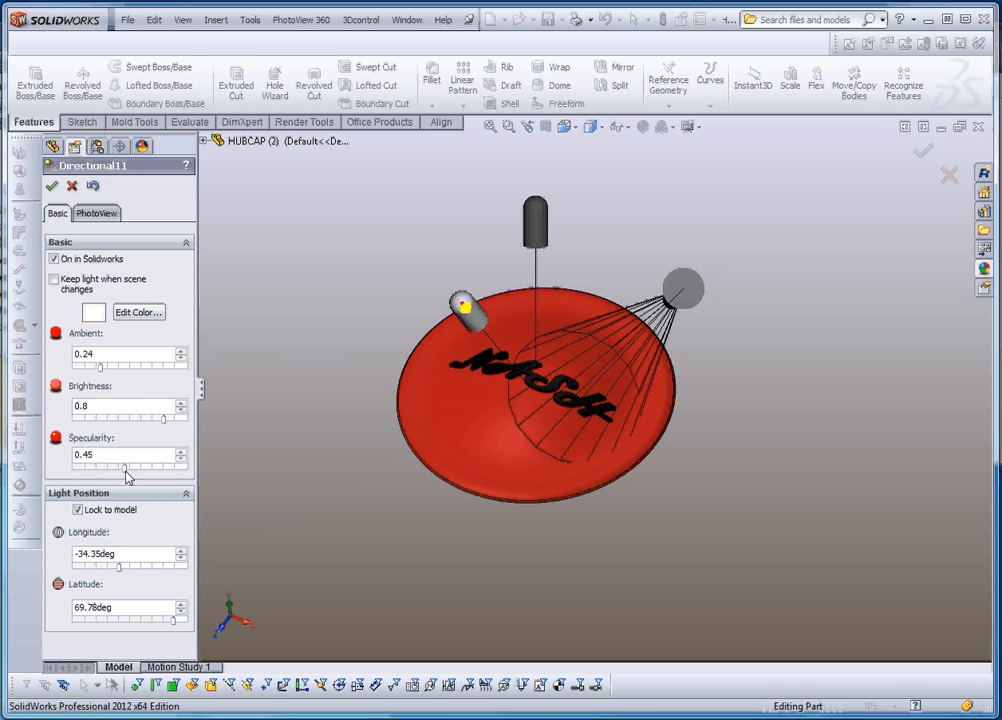
click(51, 186)
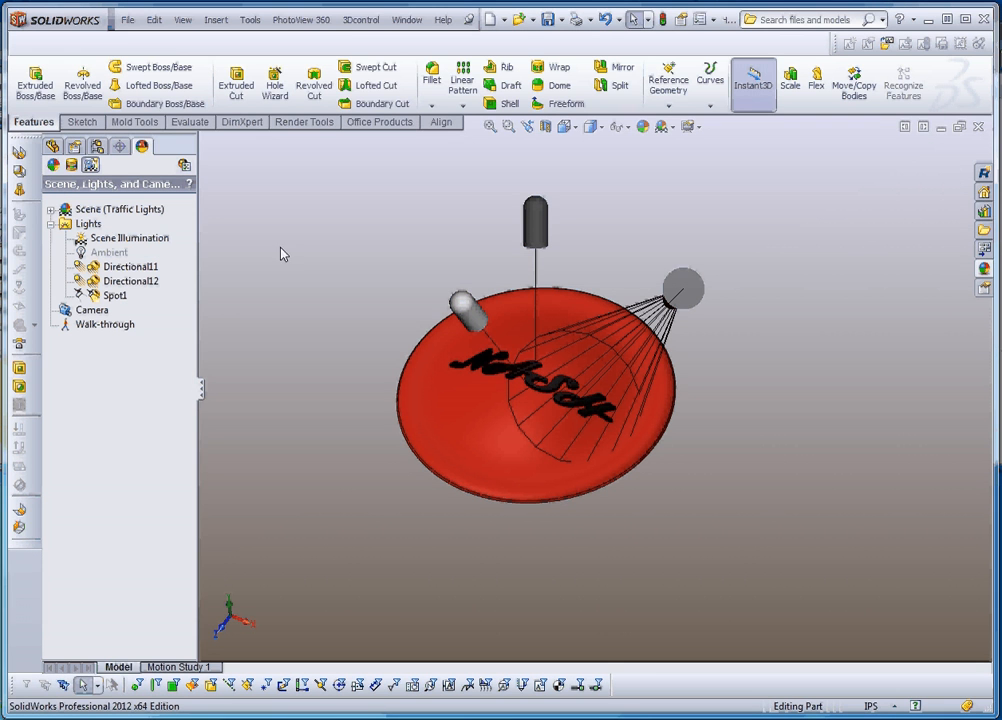
Step: Preview the hubcap's PhotoView render with the adjusted directional light and close the render window
click(320, 22)
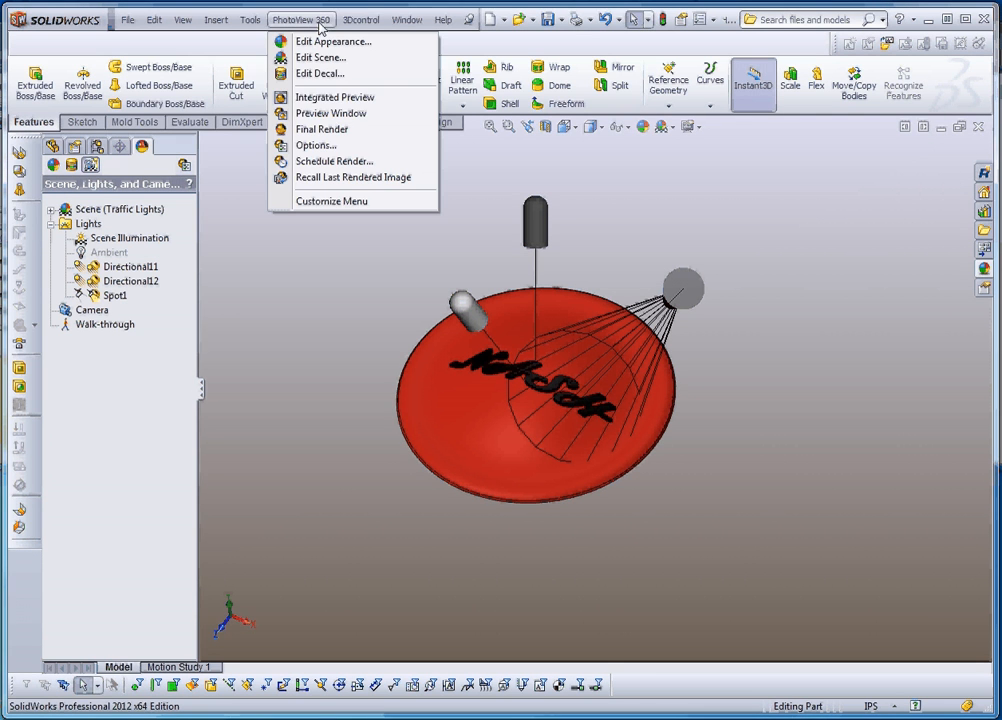
click(356, 100)
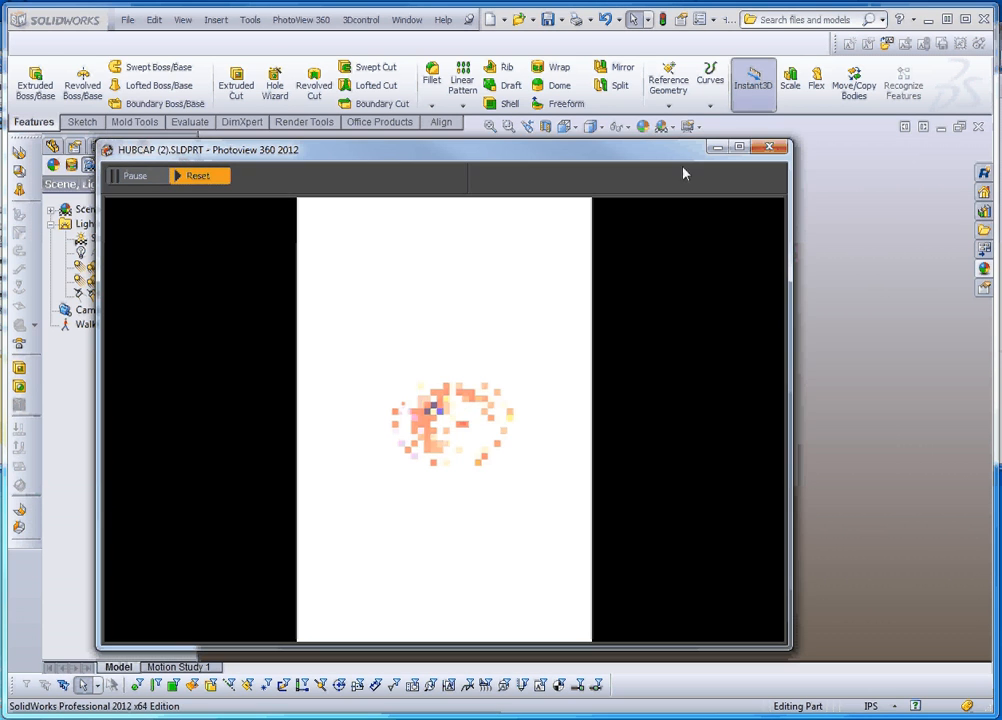
click(779, 149)
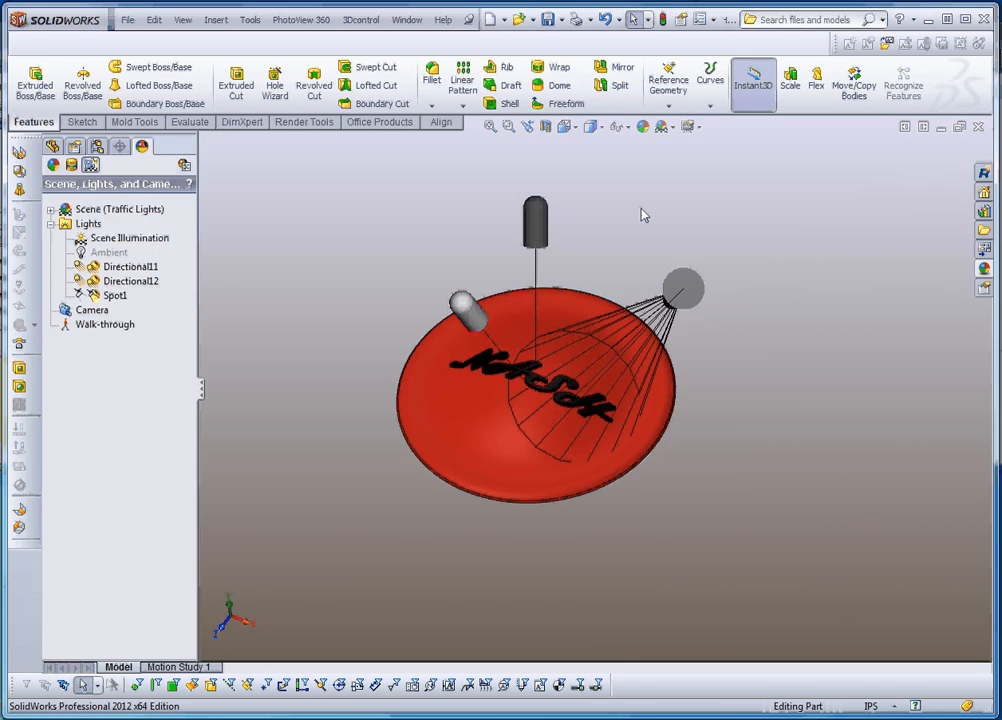
Step: Reduce the scene illumination to a background brightness of 3.6 w/srm^2 and a rendering brightness of 1.9 w/srm^2
right_click(96, 237)
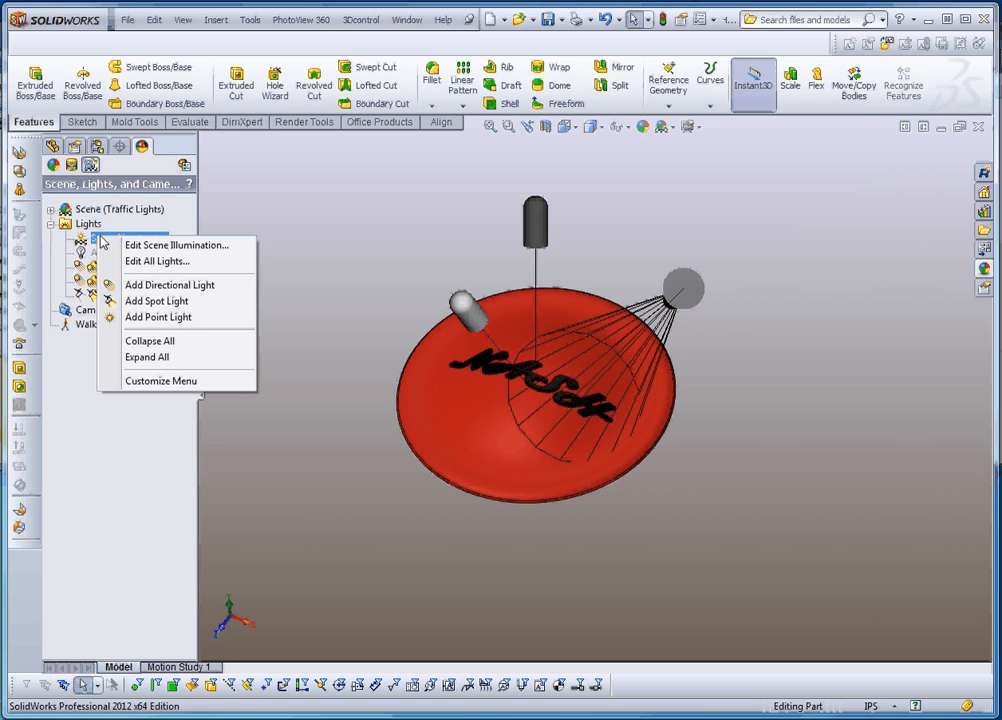
click(186, 265)
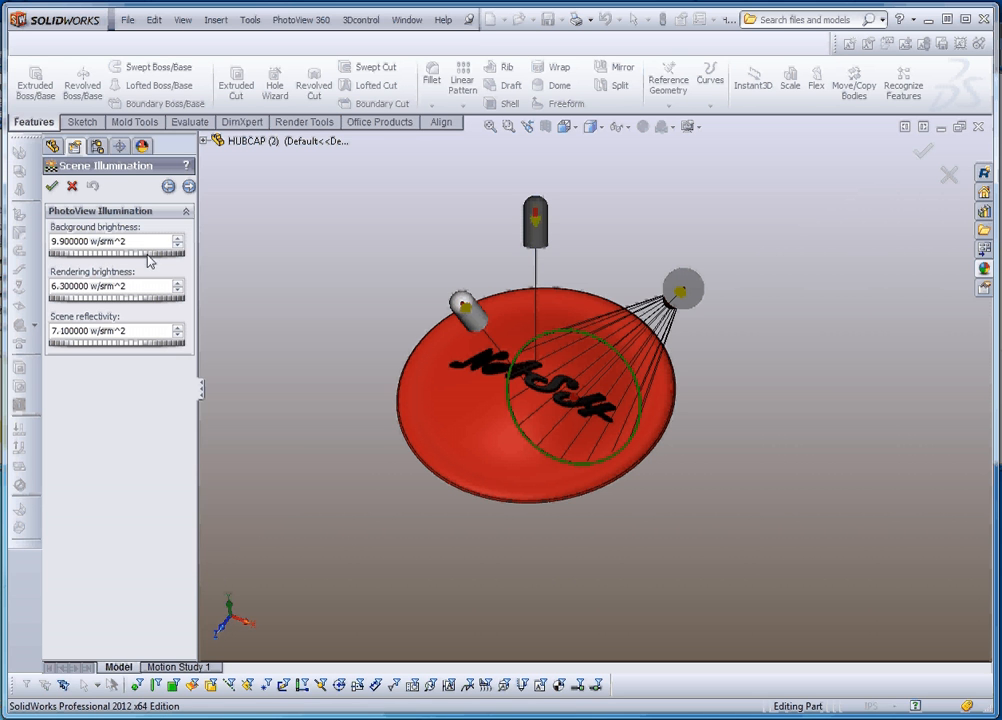
drag(147, 254, 48, 261)
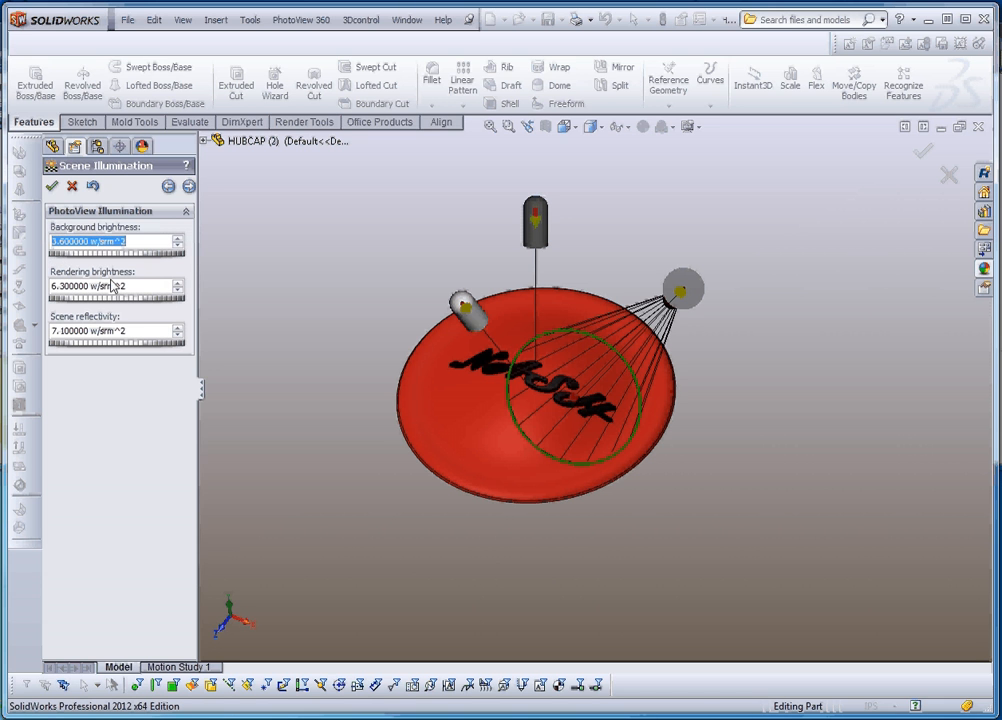
drag(129, 301, 50, 313)
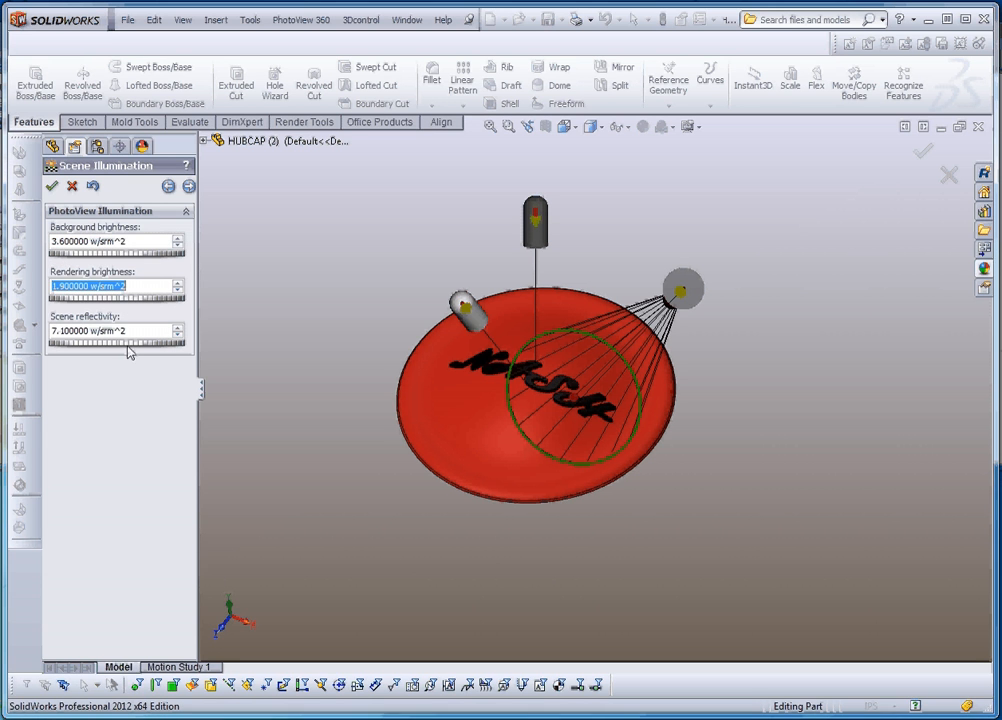
click(52, 186)
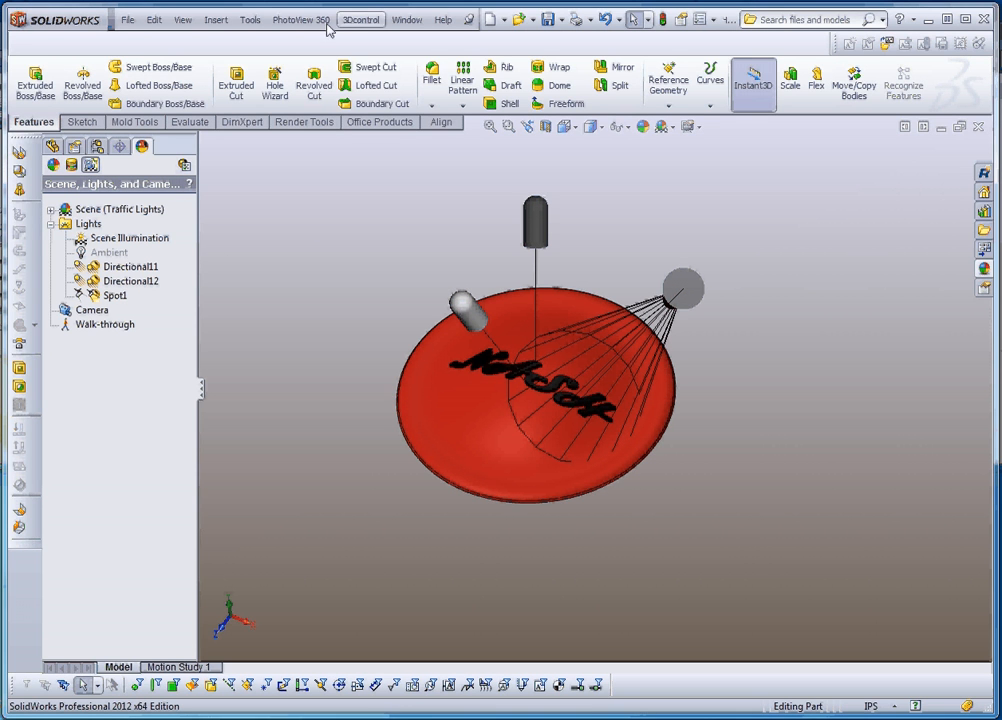
Step: Run a final render of the hubcap with the reduced scene illumination and close the render window
click(301, 20)
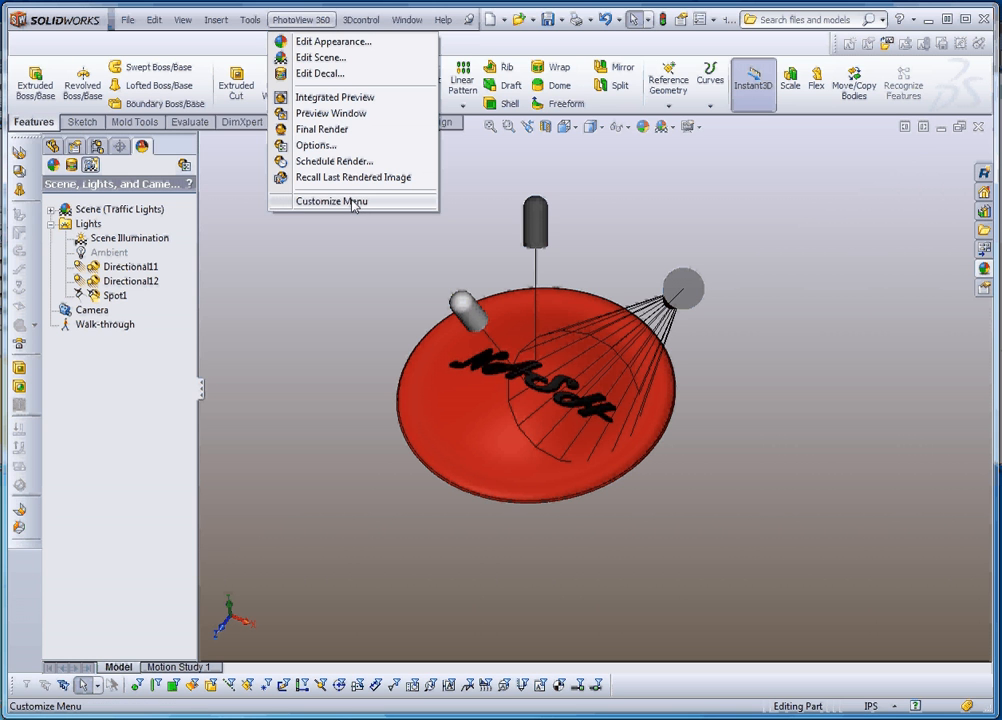
click(334, 130)
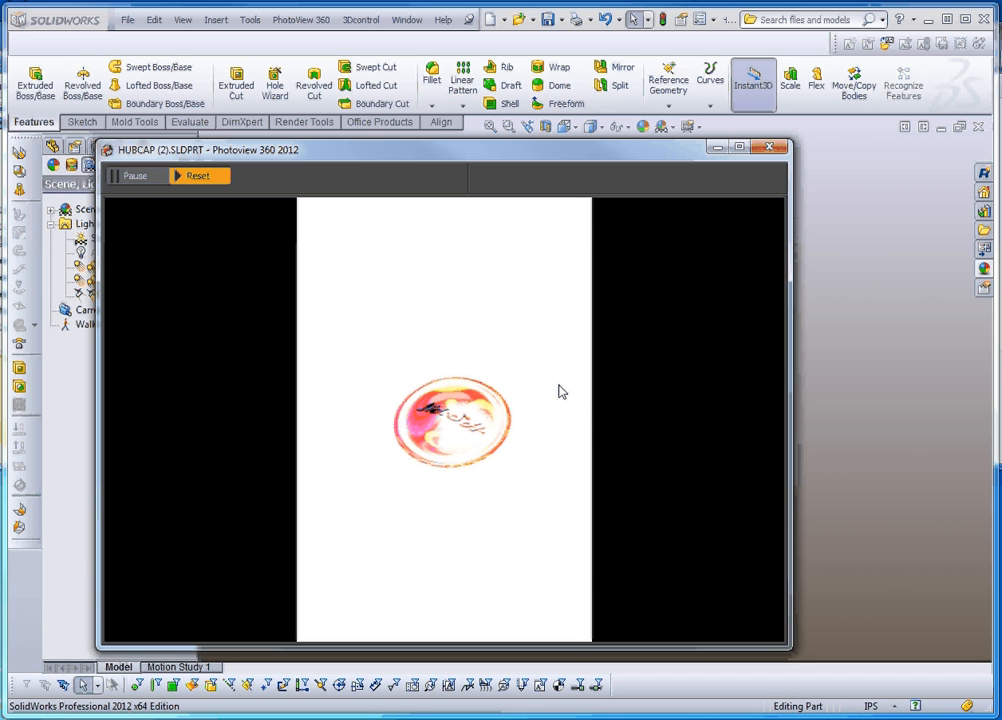
click(767, 149)
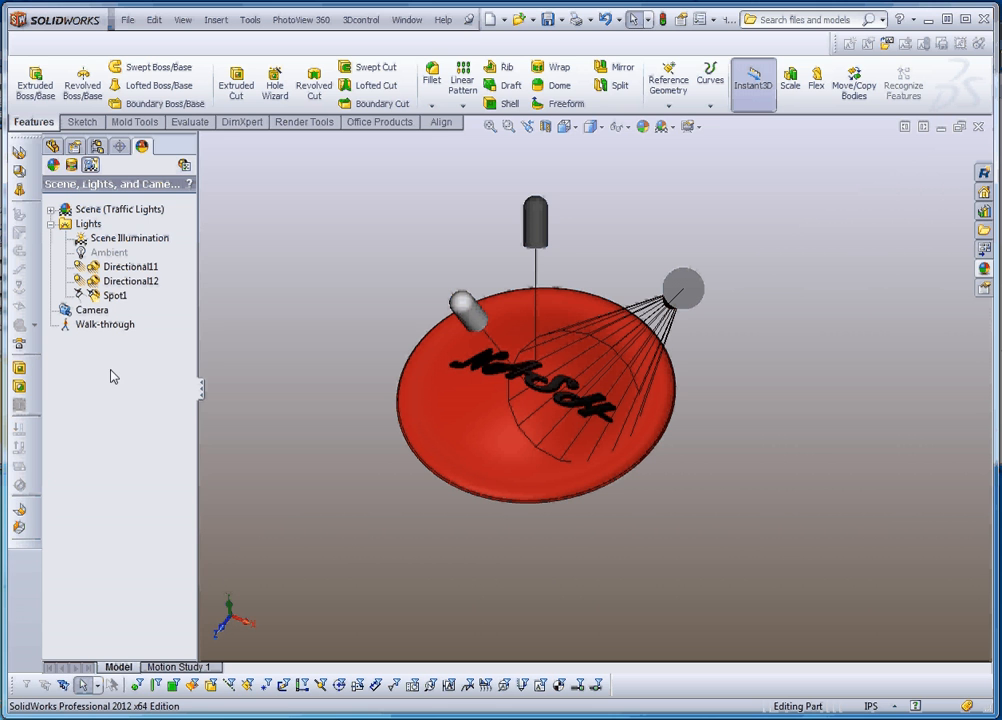
Step: Access the scene's camera commands for adding or showing cameras
click(95, 313)
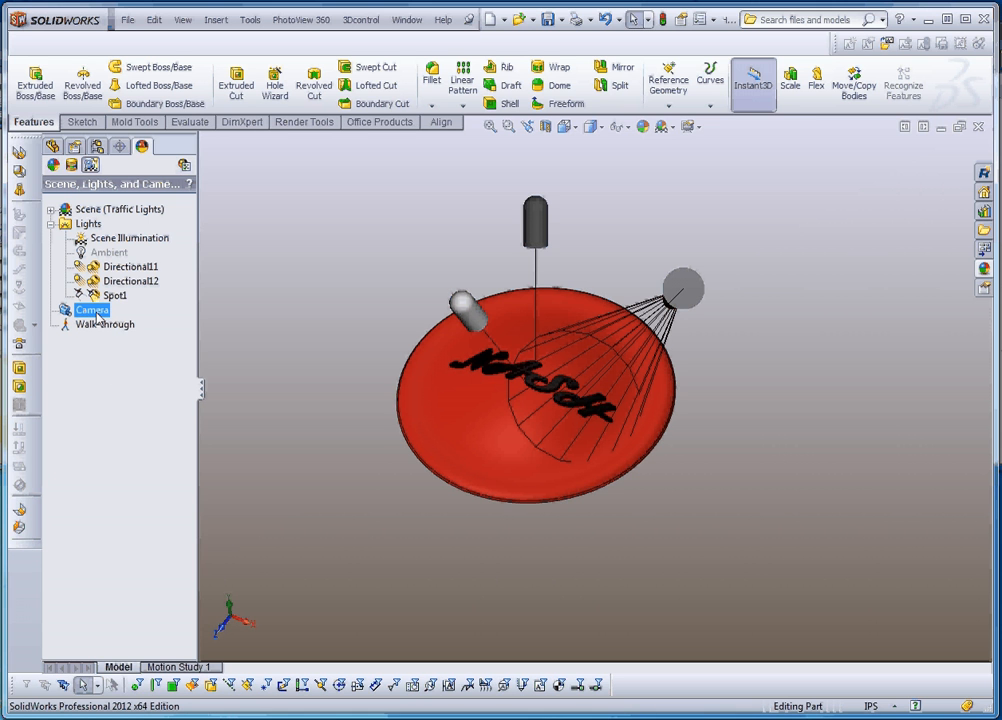
right_click(97, 315)
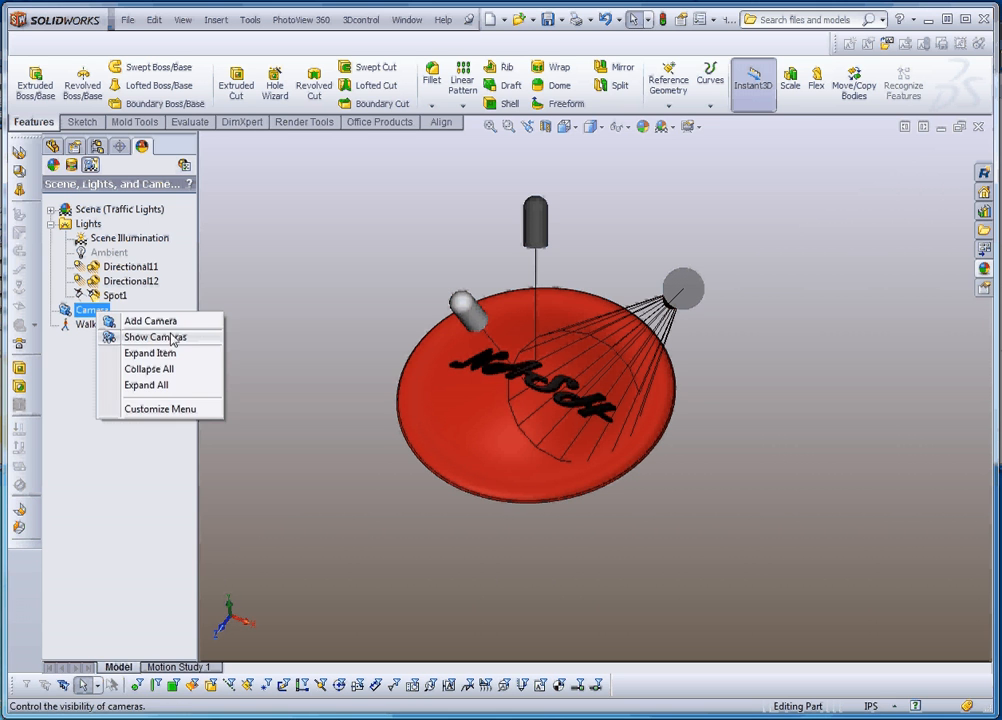